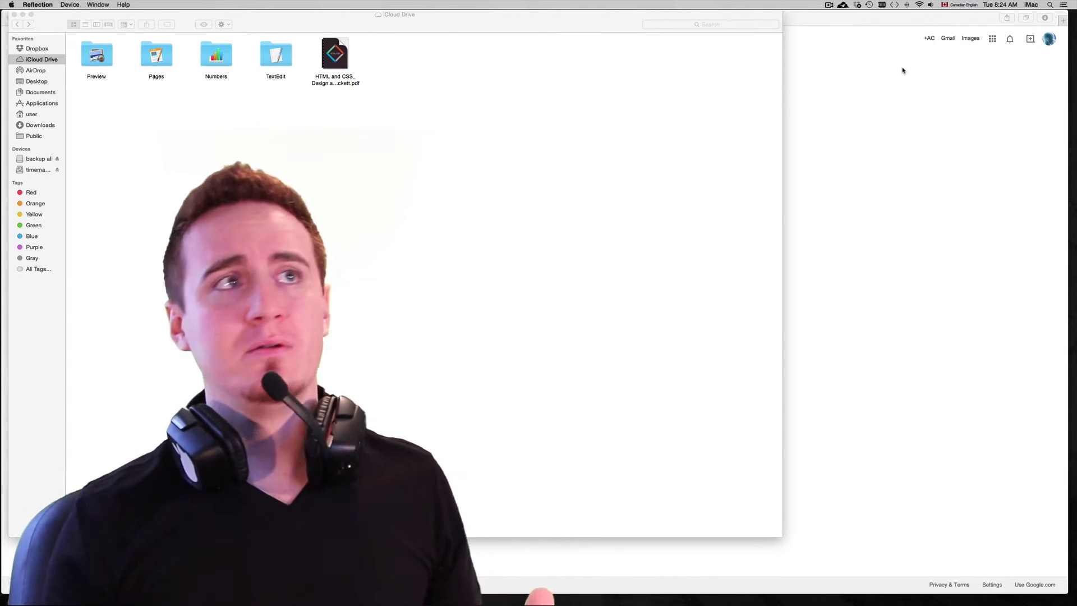
# Reposition the iCloud Drive window lower and further right on screen.
pyautogui.moveTo(533, 27); pyautogui.dragTo(697, 49)
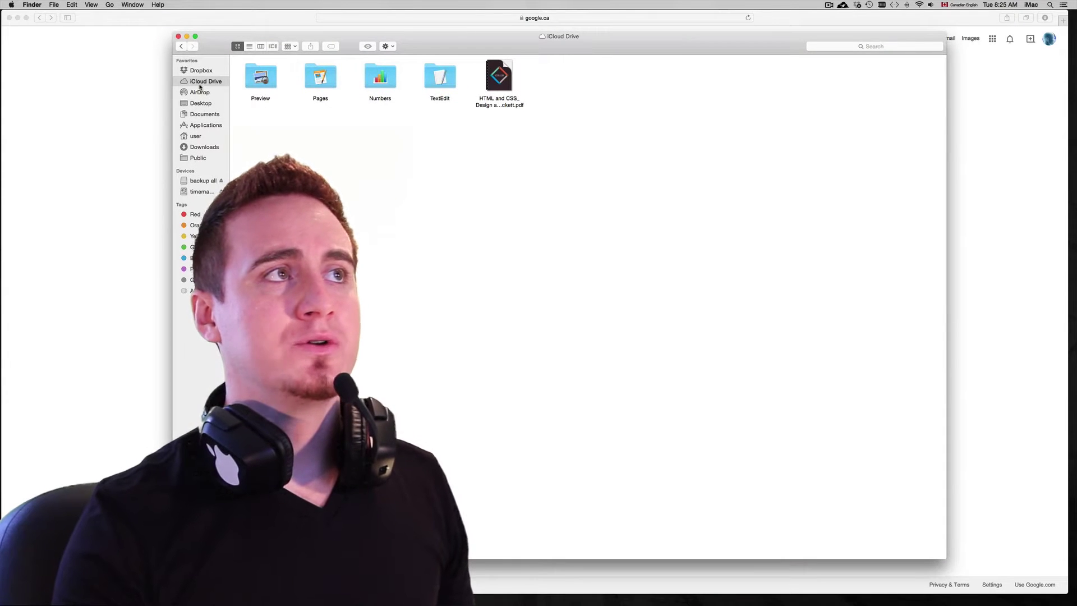
# Open the Pages folder inside iCloud Drive.
pyautogui.doubleClick(315, 83)
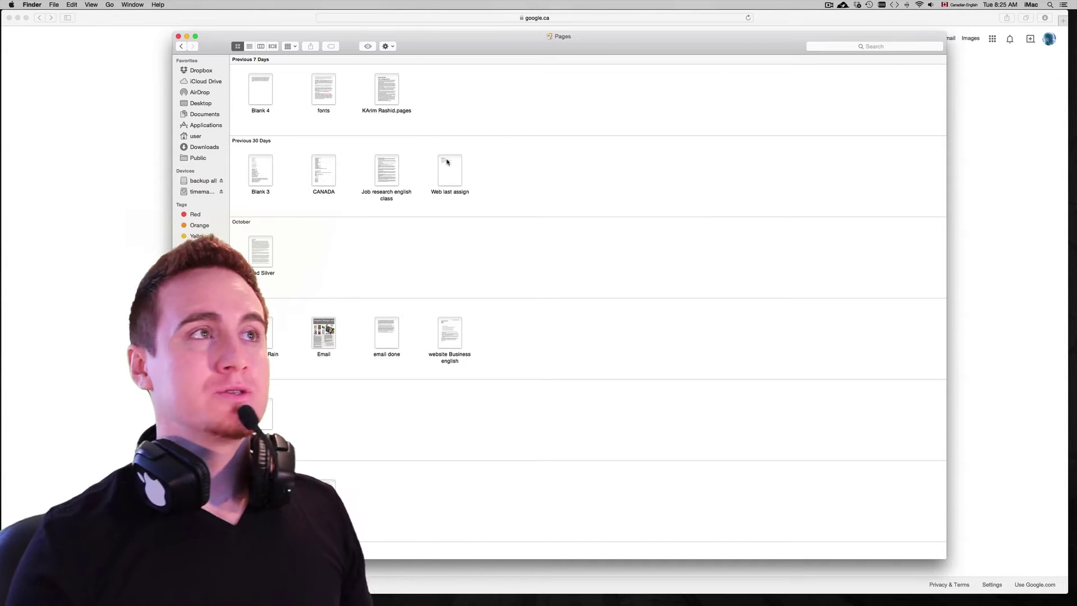
# Shift the Finder window a little left and up.
pyautogui.moveTo(421, 55); pyautogui.dragTo(320, 43)
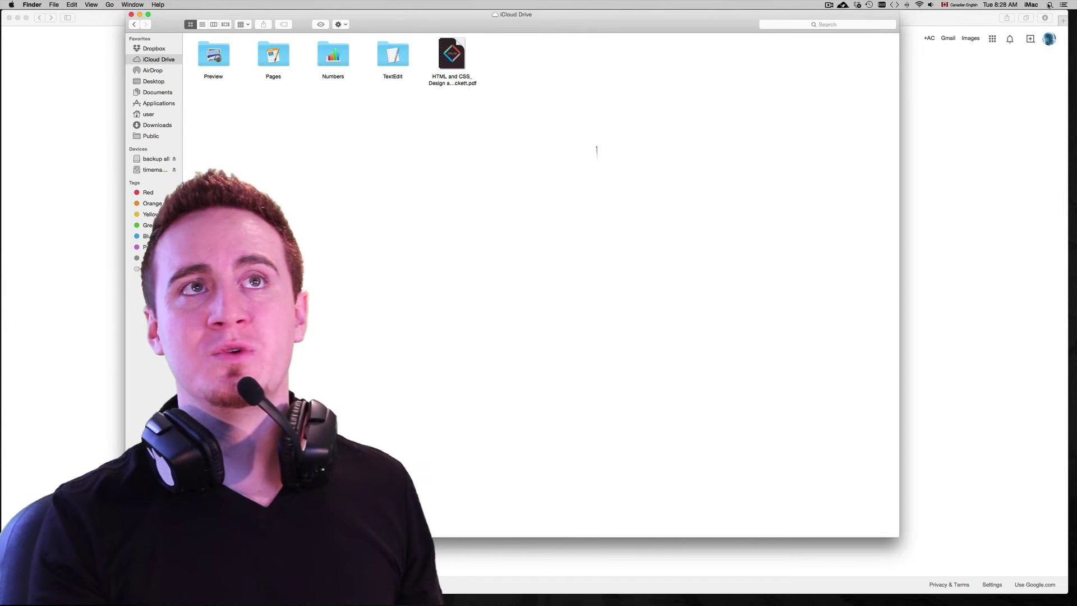
# Bring up the Spotlight Search field with Command-Space.
pyautogui.press('super+space')
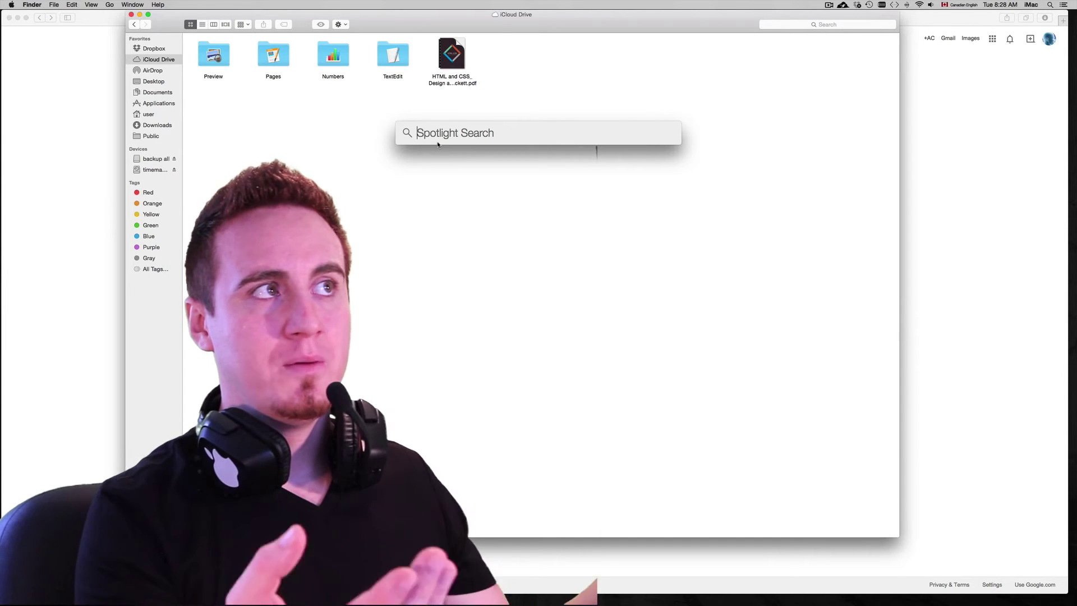
pyautogui.write('icloud')
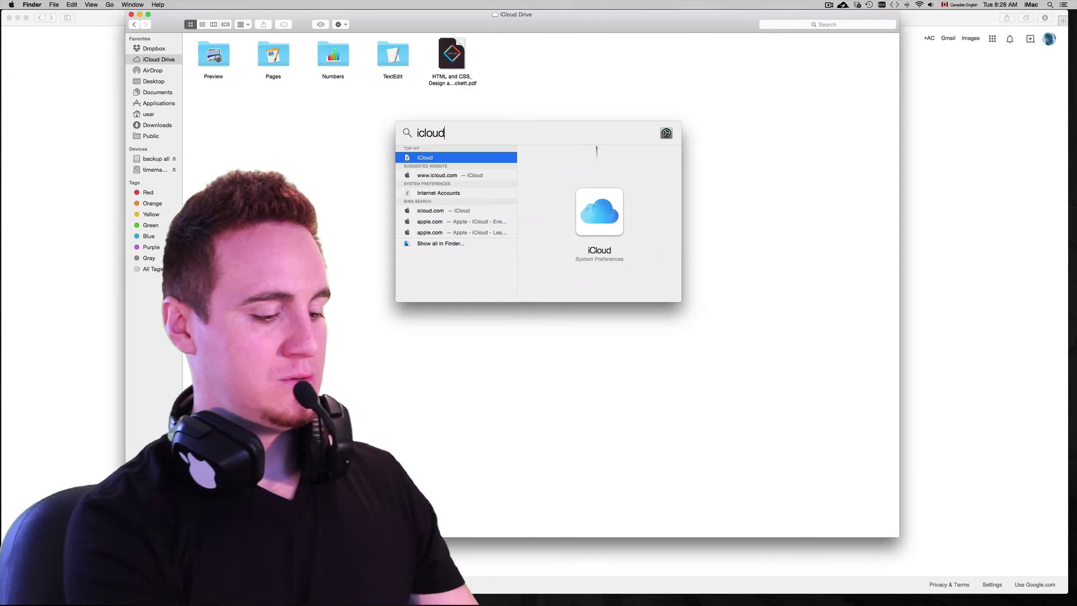
pyautogui.write('di')
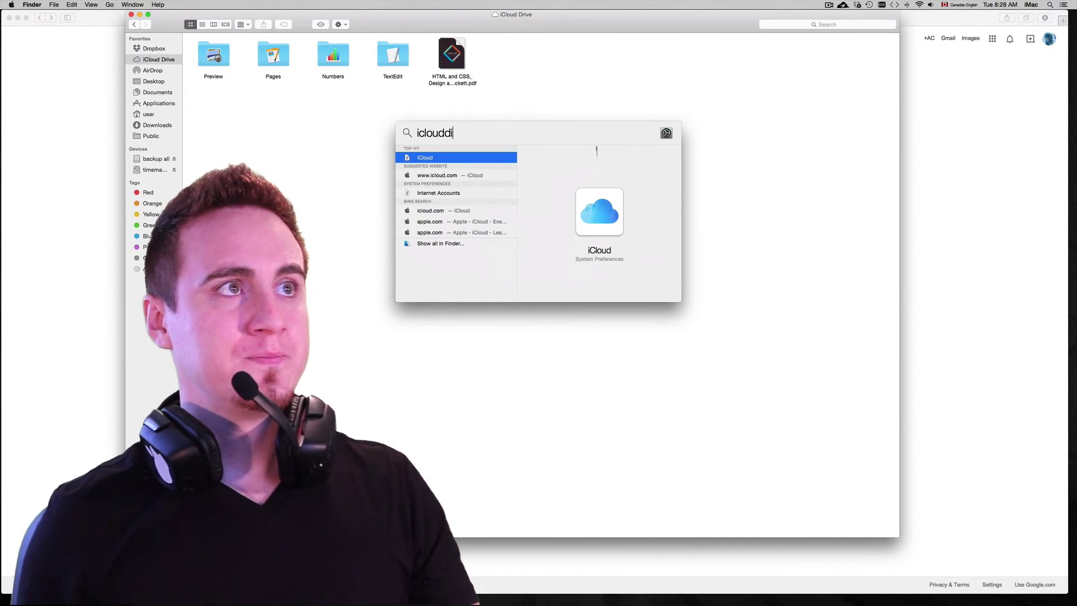
pyautogui.write('ver')
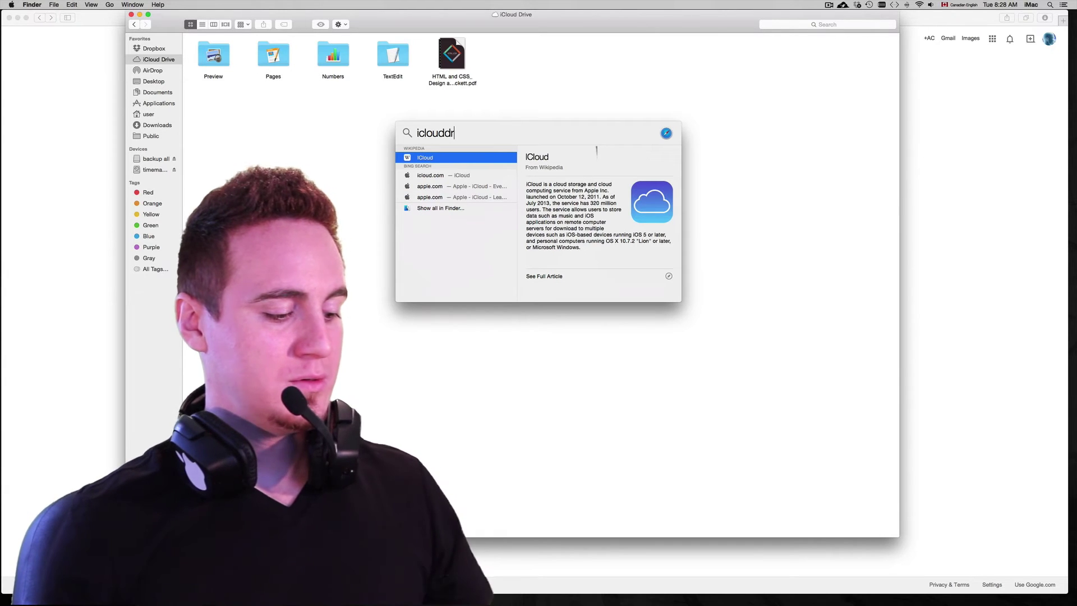
pyautogui.write('ive')
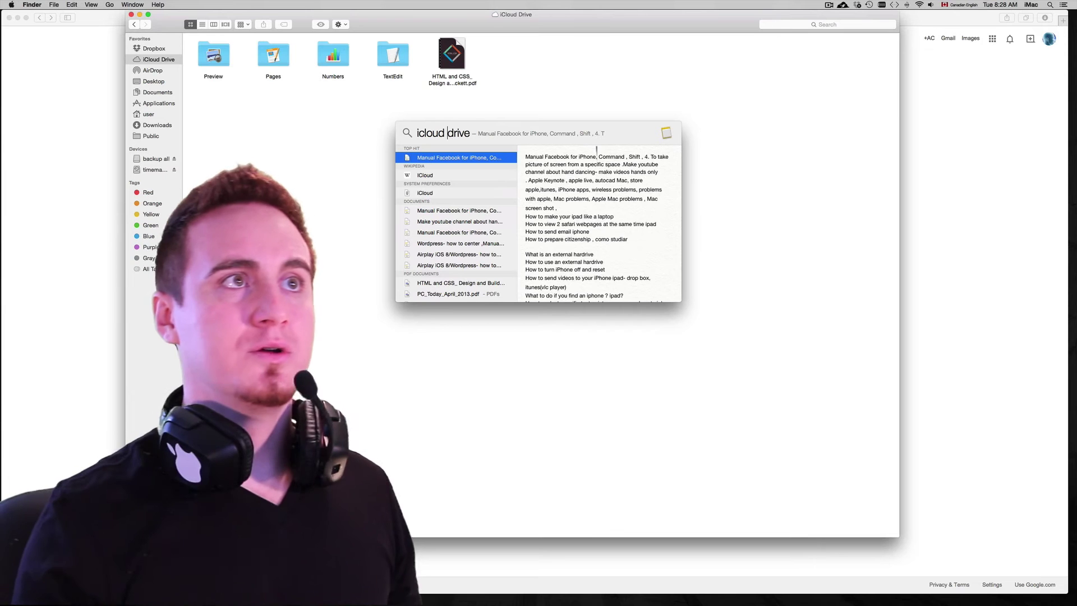
pyautogui.press('Escape')
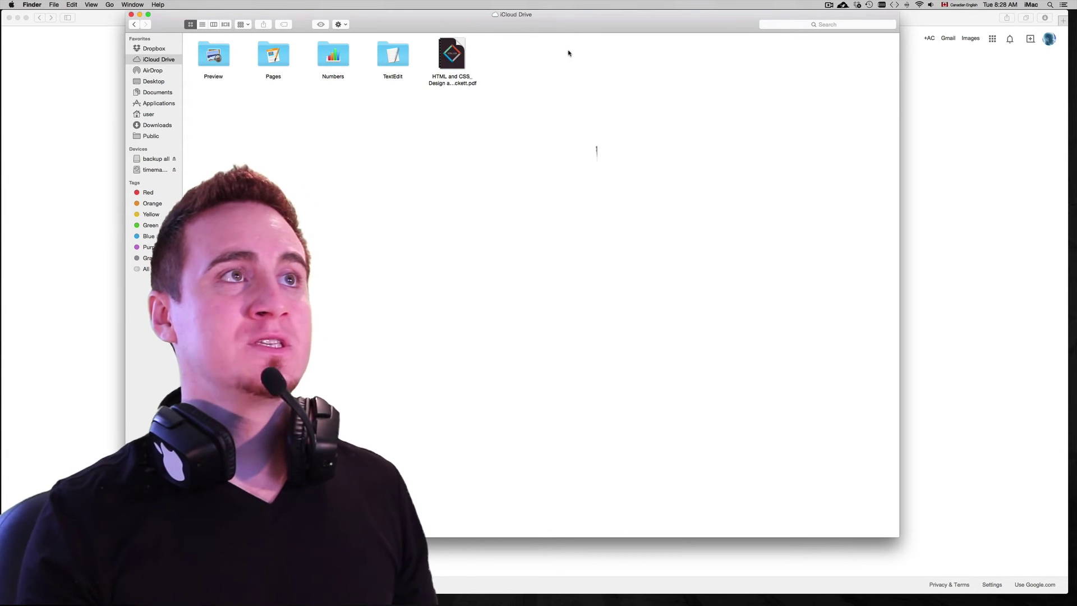
# Nudge the iCloud Drive window slightly left and down.
pyautogui.moveTo(572, 32); pyautogui.dragTo(559, 41)
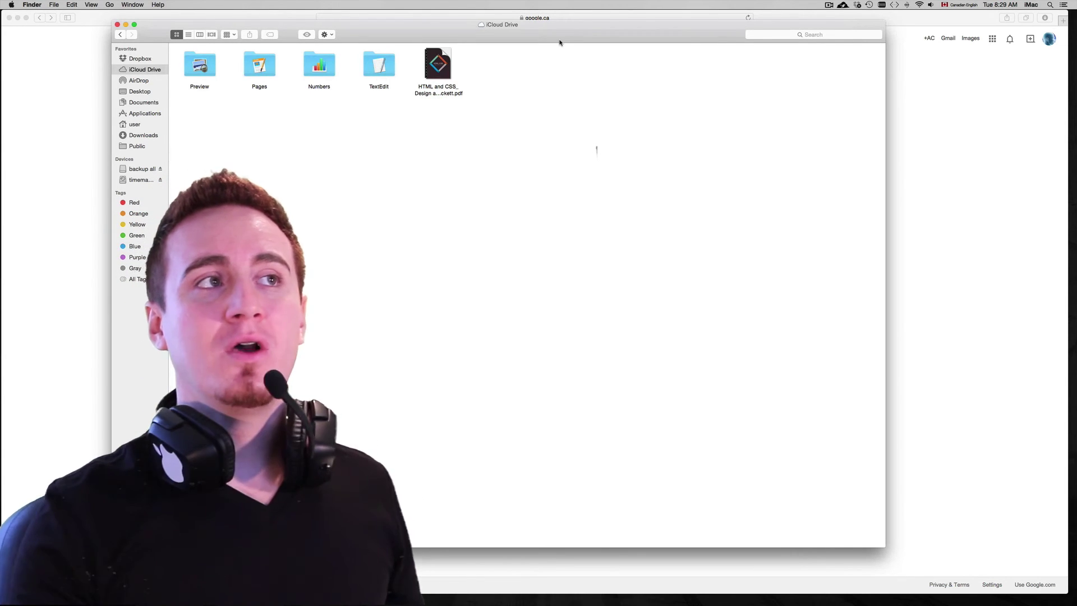
# Bring Safari to the front and load icloud.com from its address bar.
pyautogui.click(934, 385)
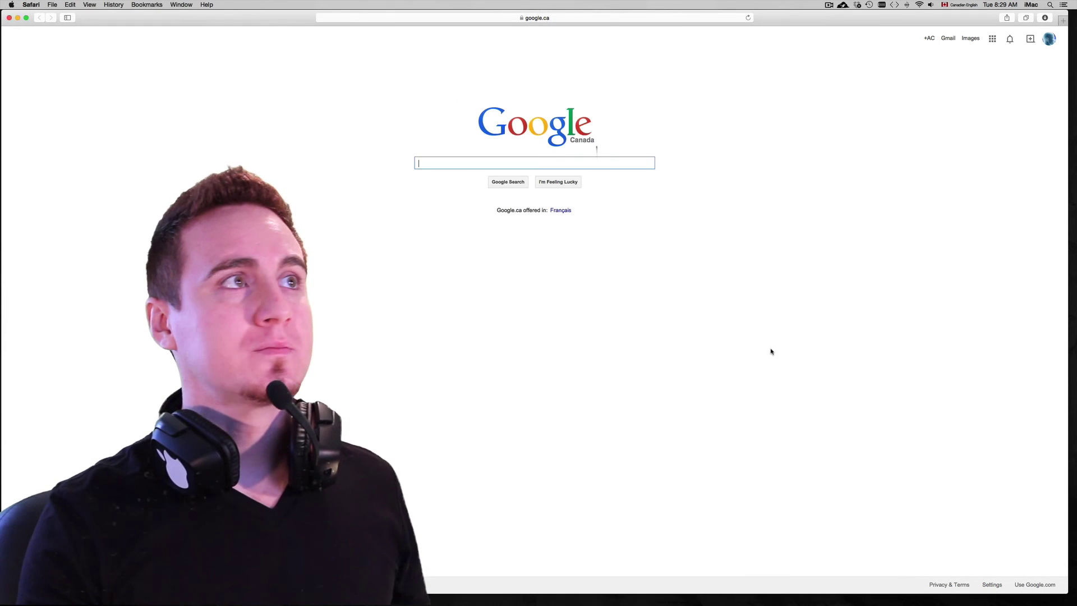
pyautogui.click(588, 18)
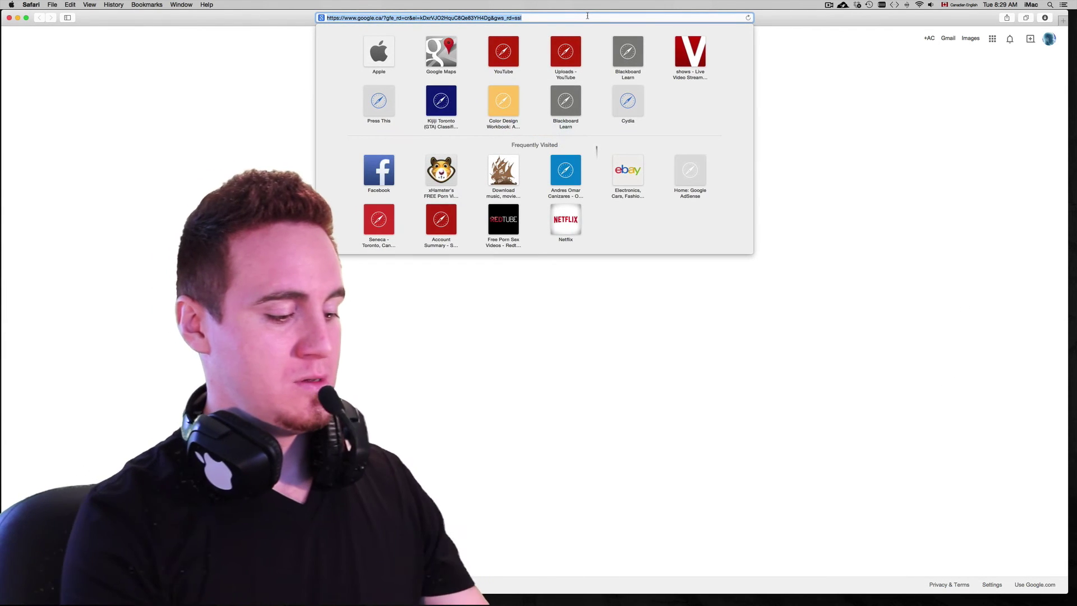
pyautogui.write('icloud.com')
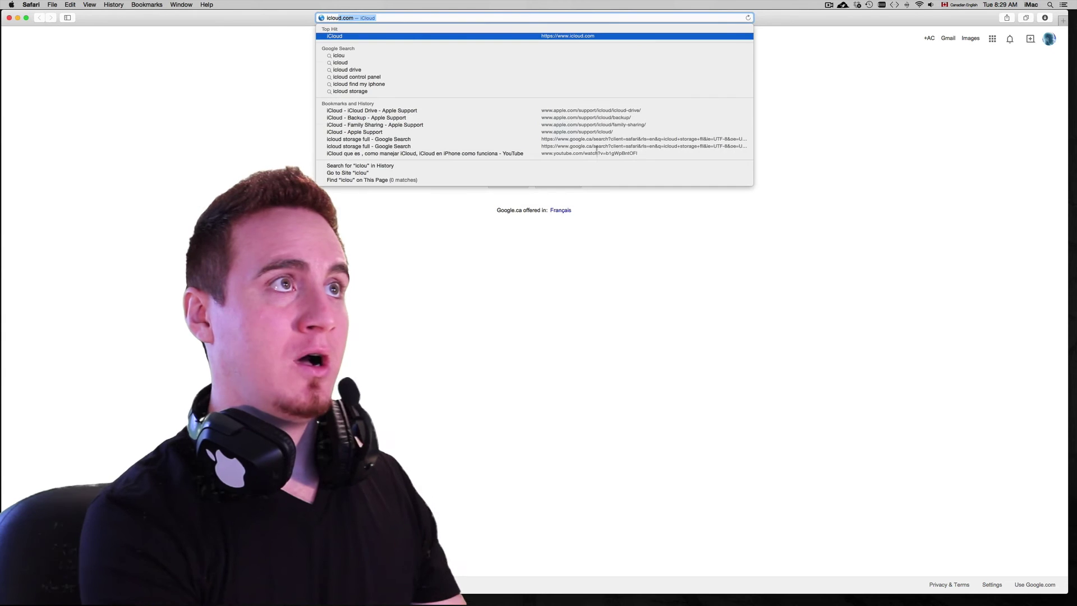
pyautogui.press('Return')
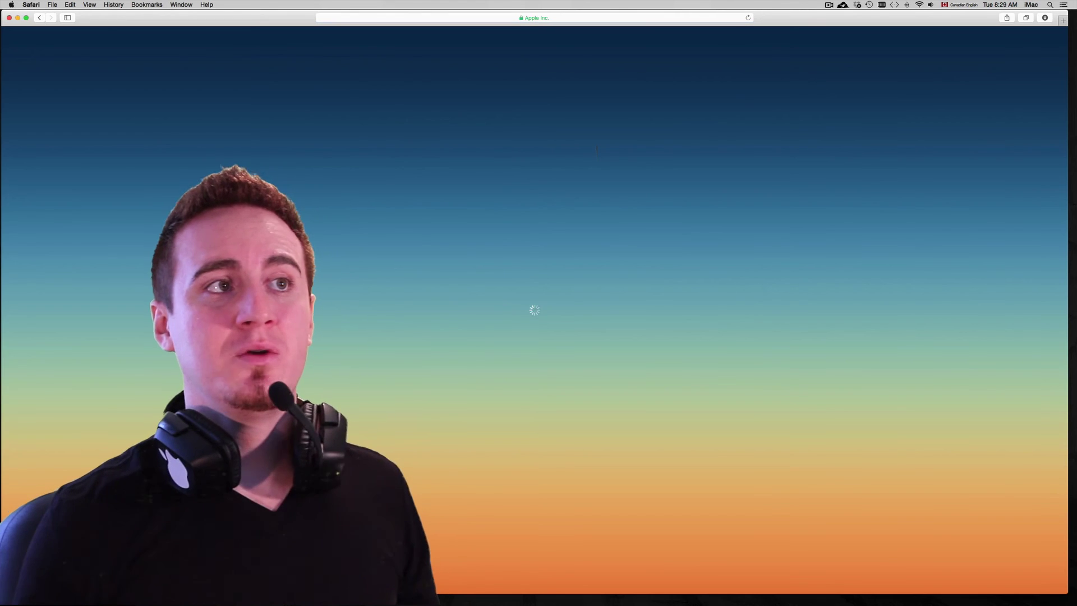